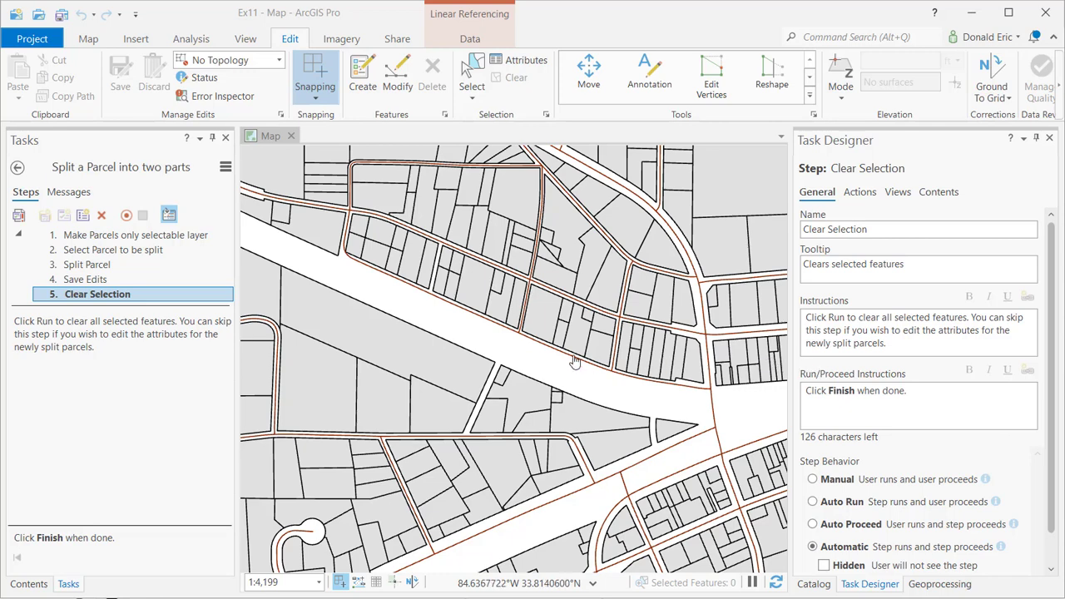
Check the project's task items, then return to the Editing Parcels task list and reopen the Split a Parcel into two parts task.
click(816, 584)
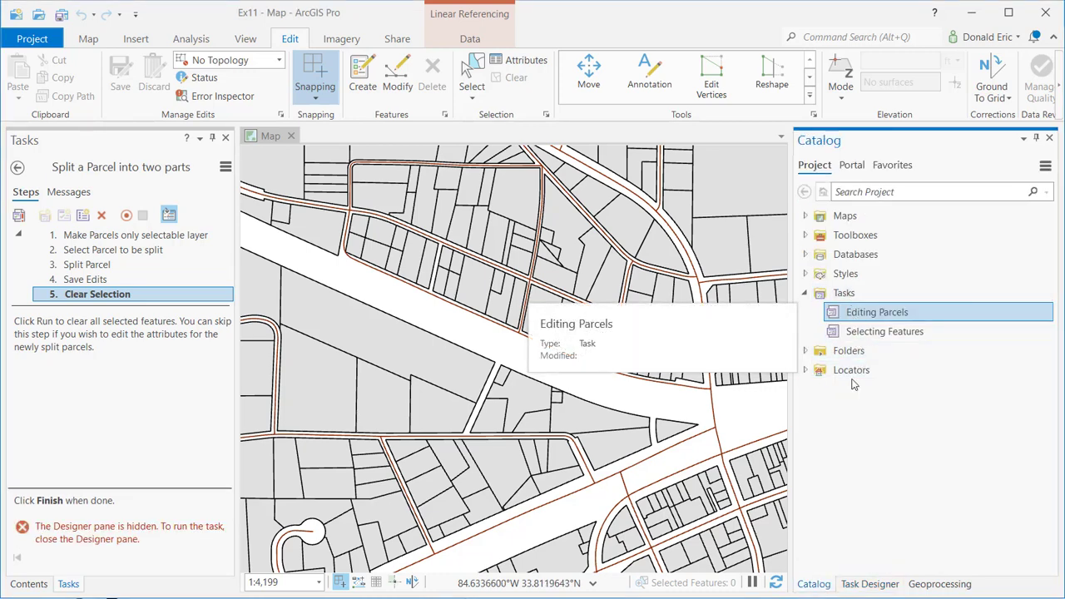
click(868, 584)
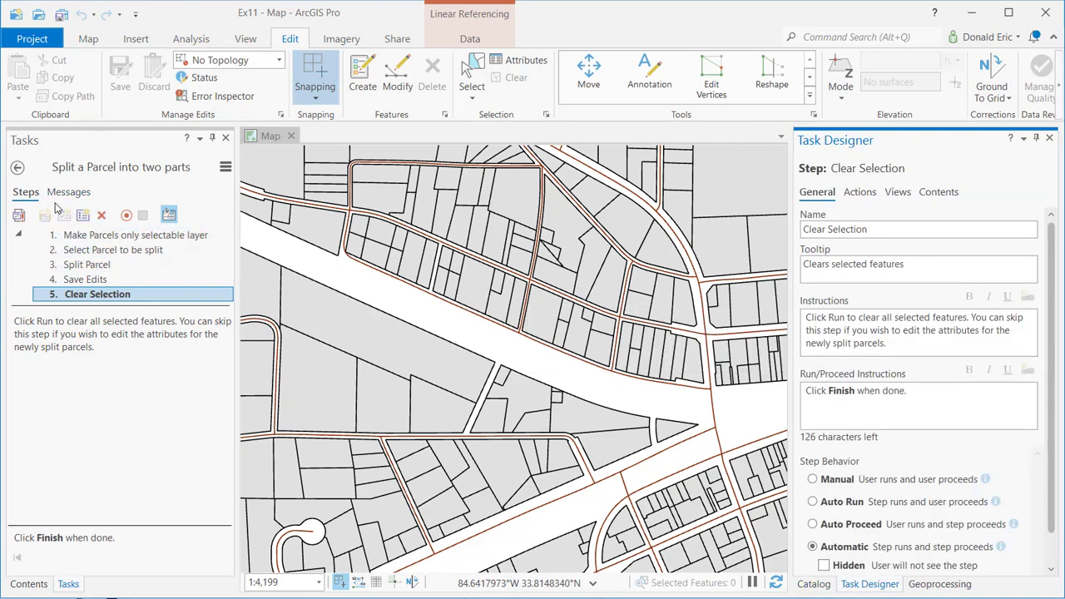
click(18, 168)
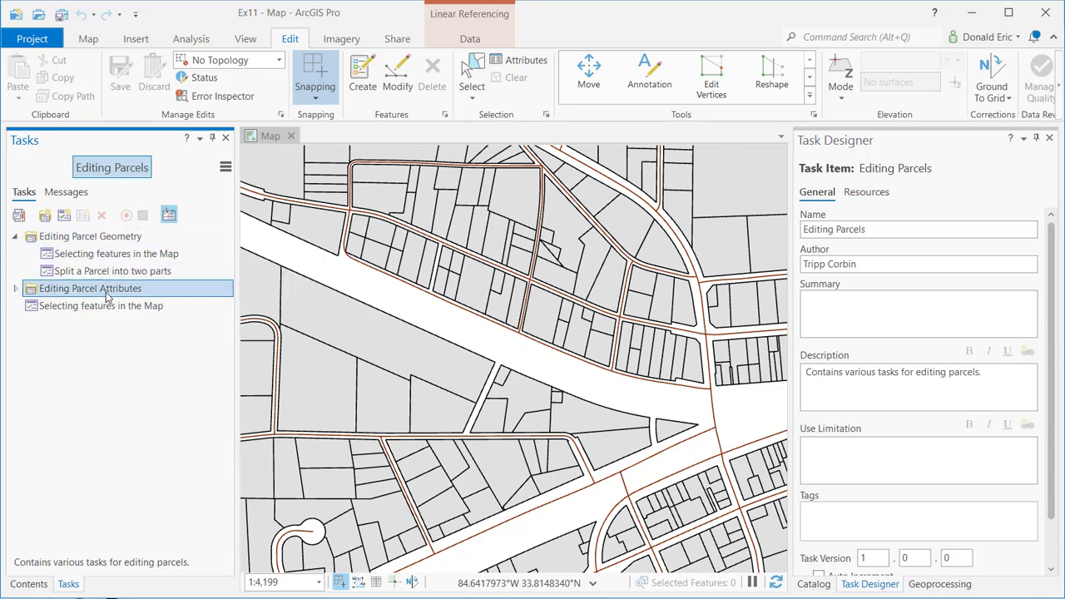
click(110, 271)
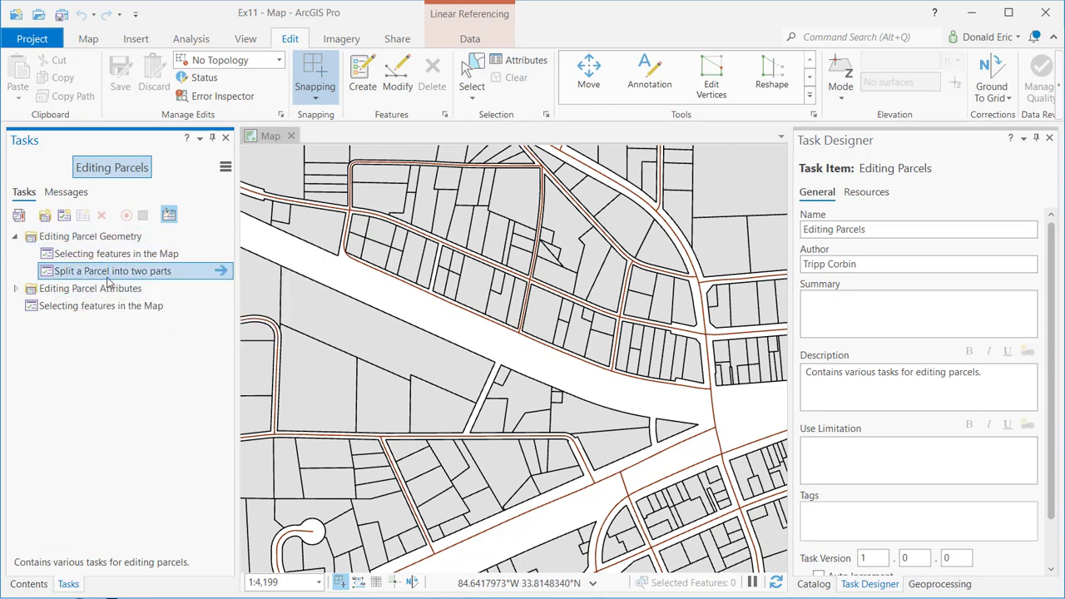
click(219, 273)
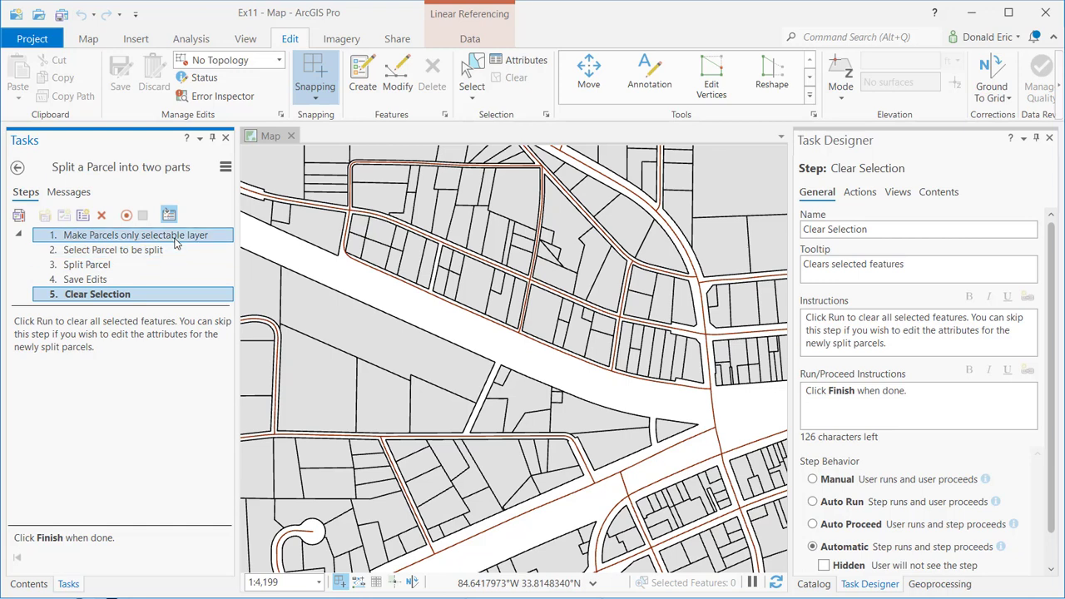
Select the Make Parcels only selectable layer step and dock the Task Designer pane beside the Tasks pane.
click(114, 239)
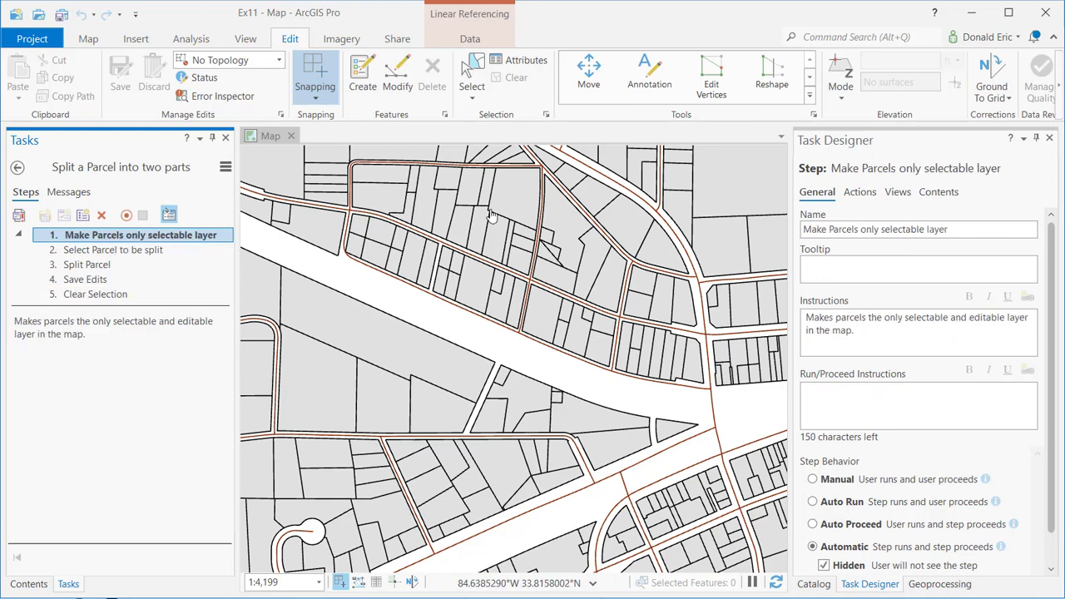
click(169, 214)
drag(938, 140, 151, 363)
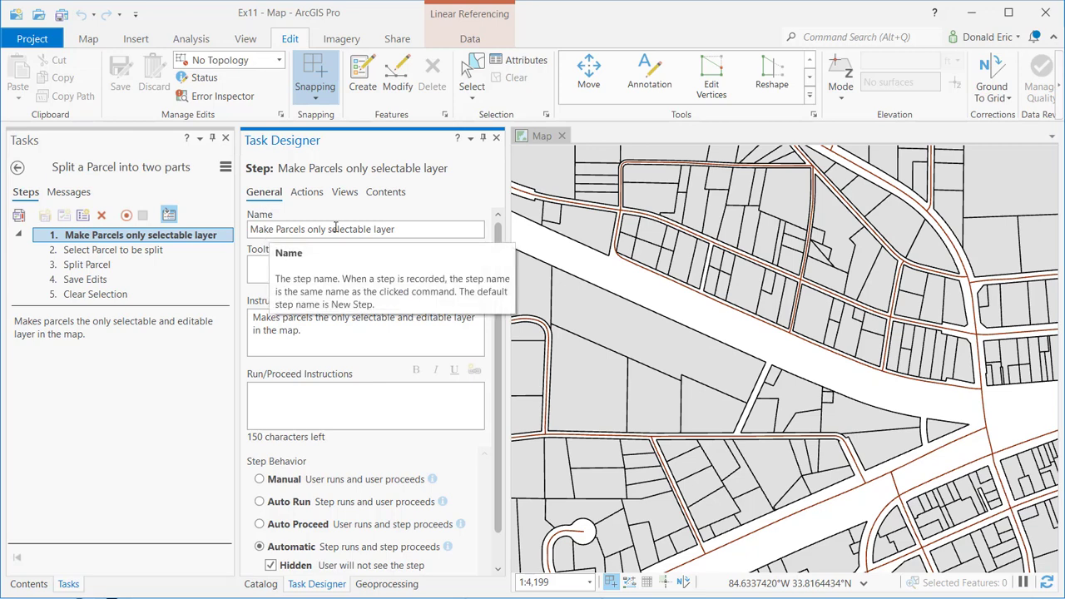
Examine the step's name, tooltip, instructions, run/proceed instructions and step behavior options.
drag(406, 236, 212, 241)
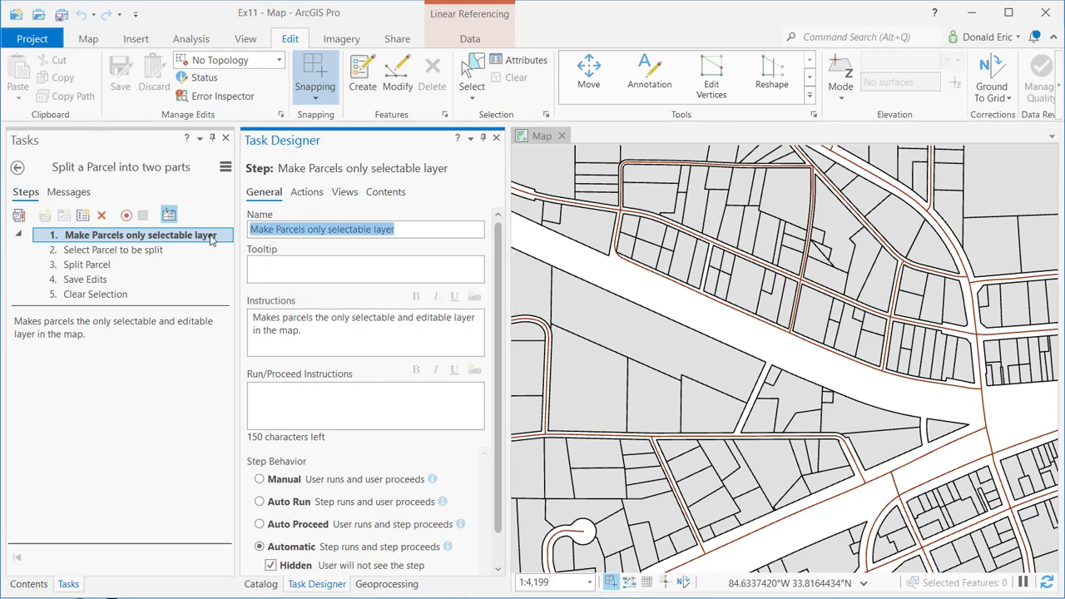
click(399, 268)
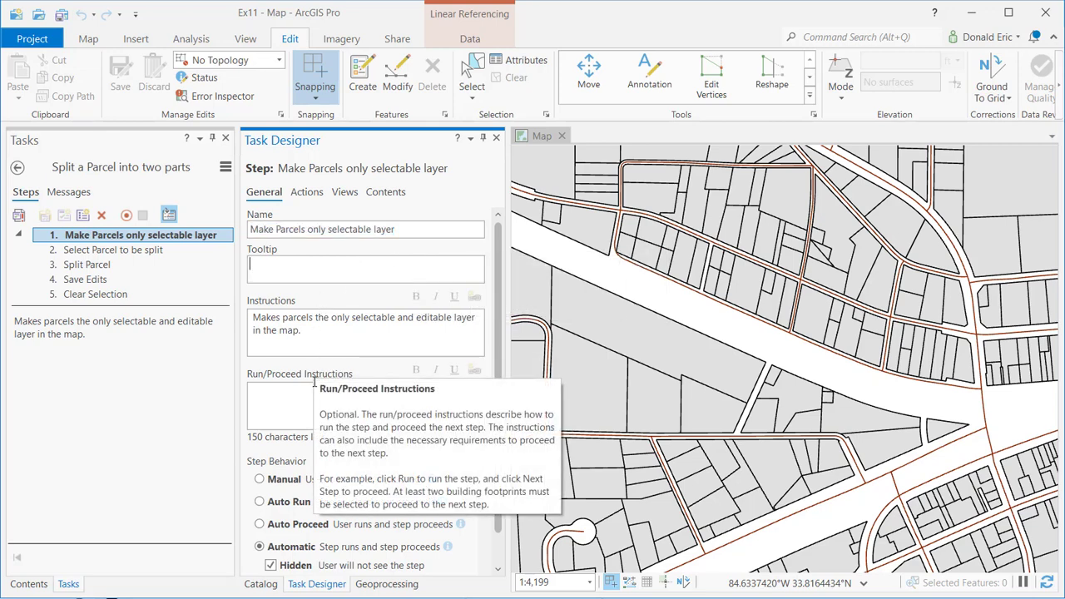
drag(301, 331, 256, 318)
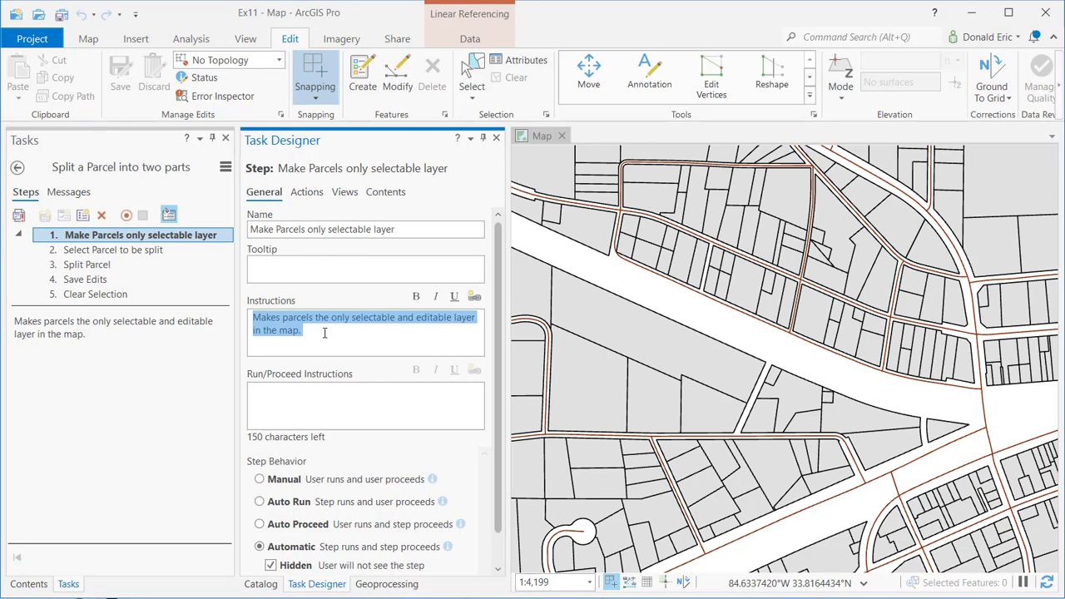
click(326, 391)
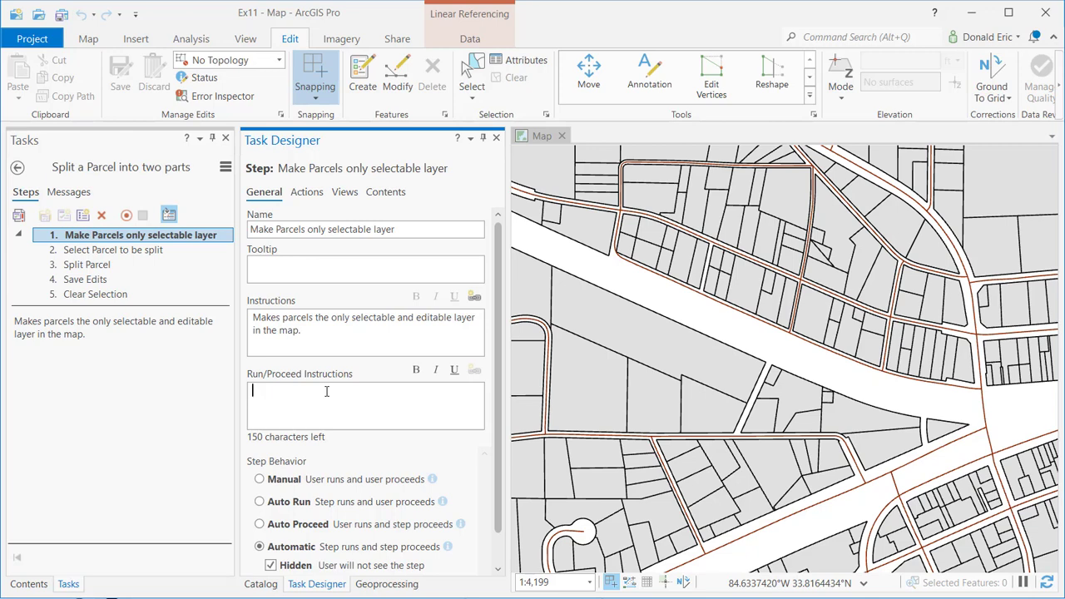
click(318, 388)
mouse_move(277, 489)
mouse_move(303, 510)
Examine the step's assigned command and additional actions, and its active and open view settings for the map.
click(308, 196)
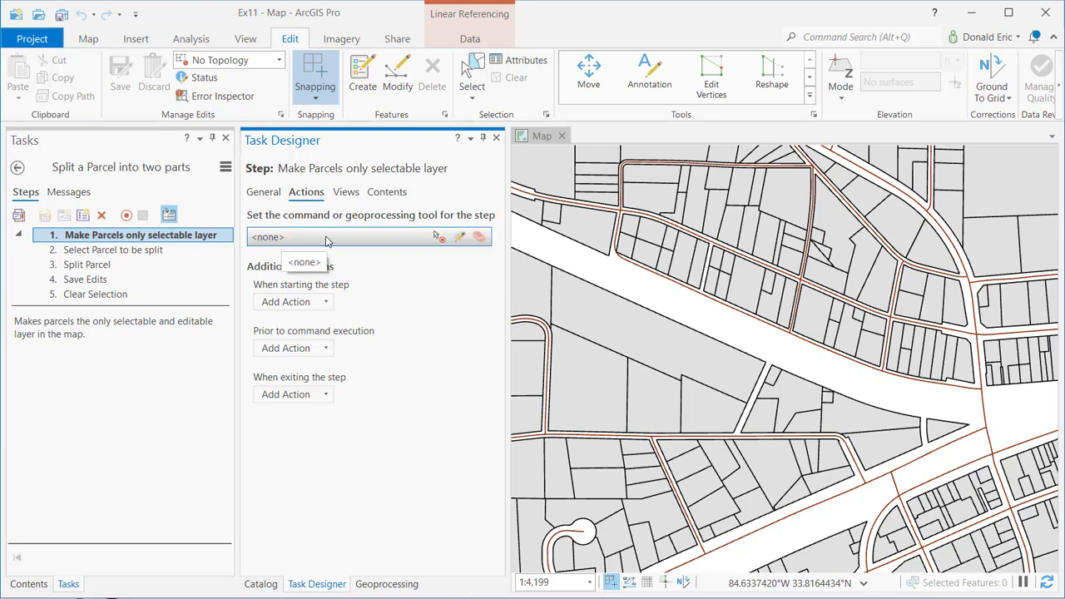
click(345, 197)
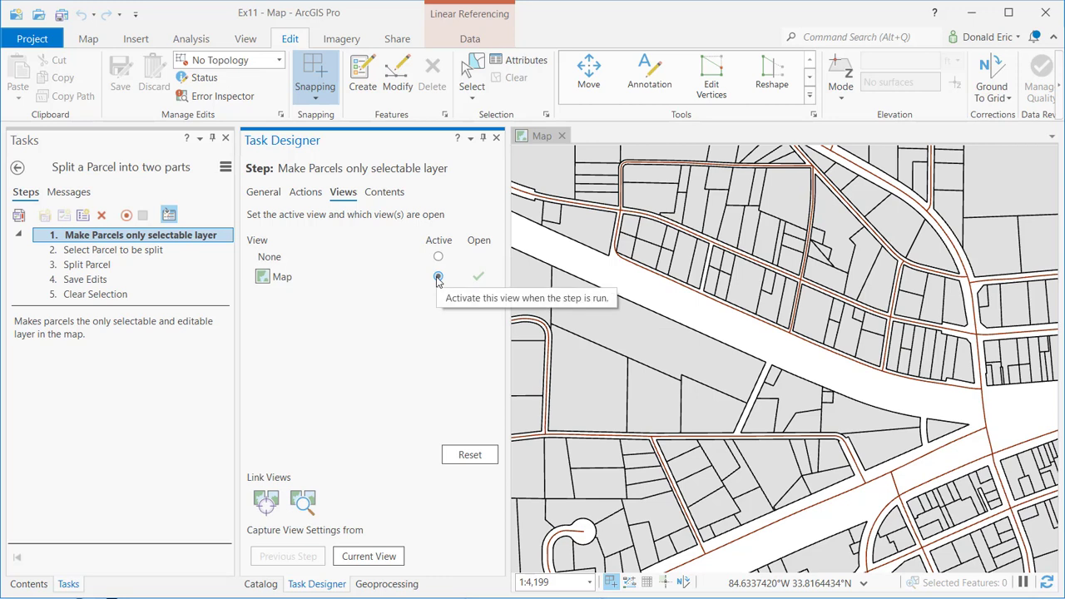
click(478, 280)
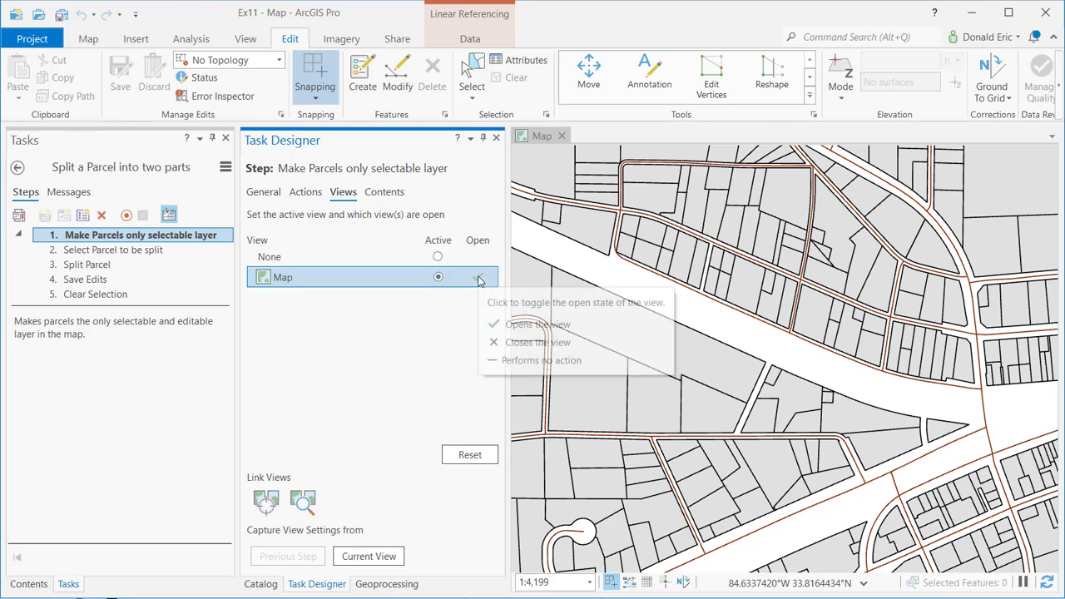
click(478, 281)
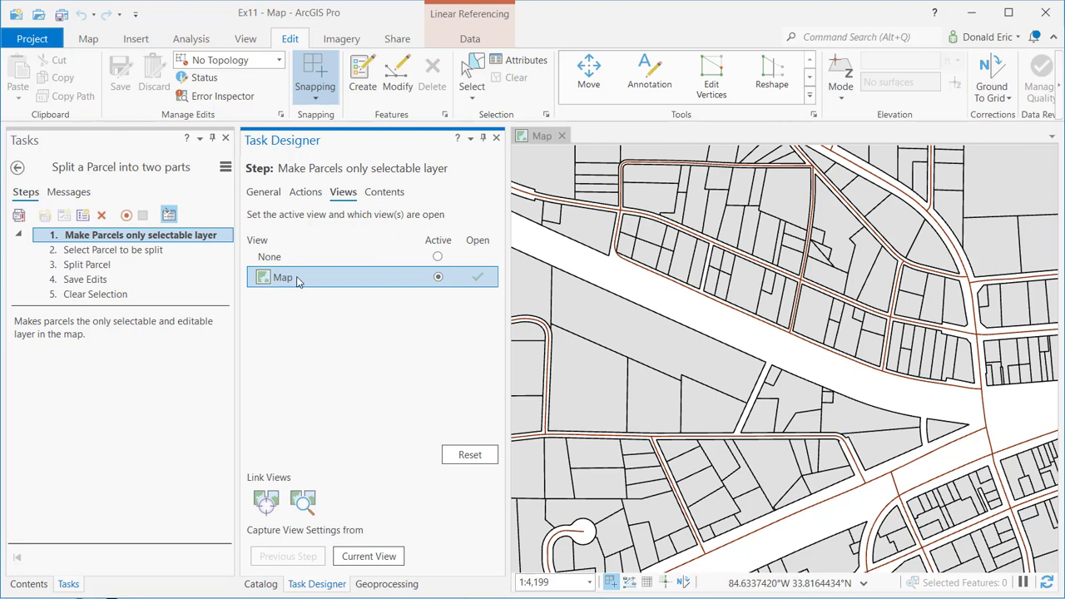
Show the step's layer state settings and widen the Task Designer pane so all state columns fit.
click(391, 195)
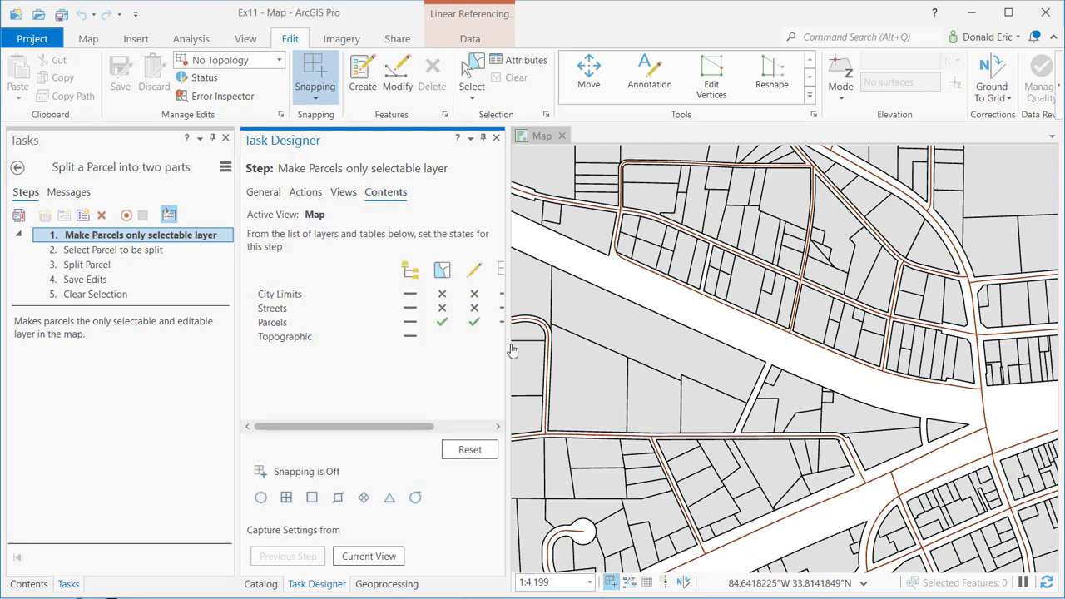
drag(509, 343, 695, 348)
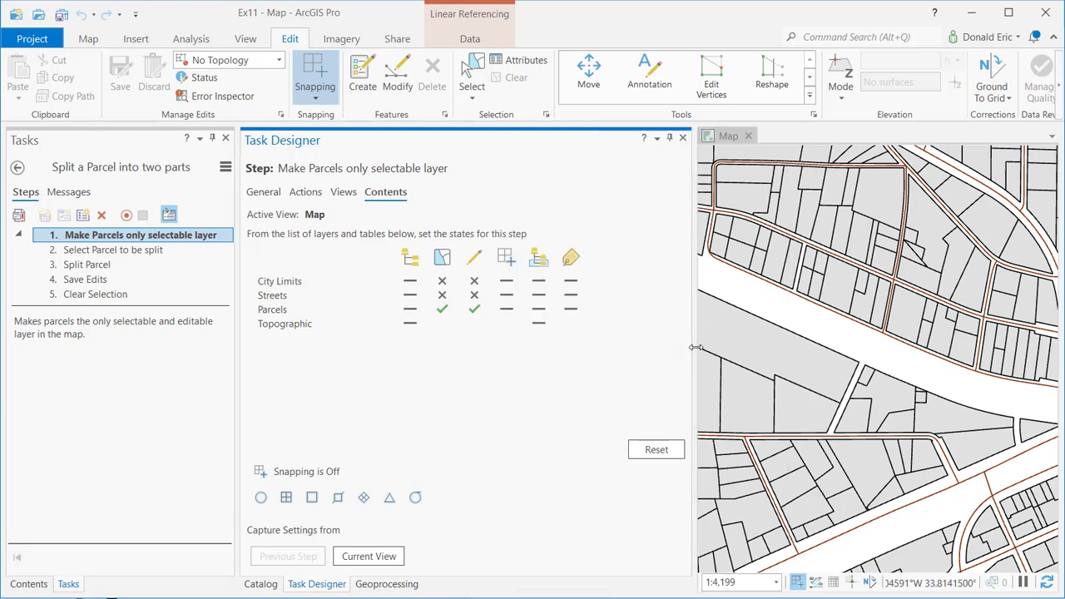
click(269, 296)
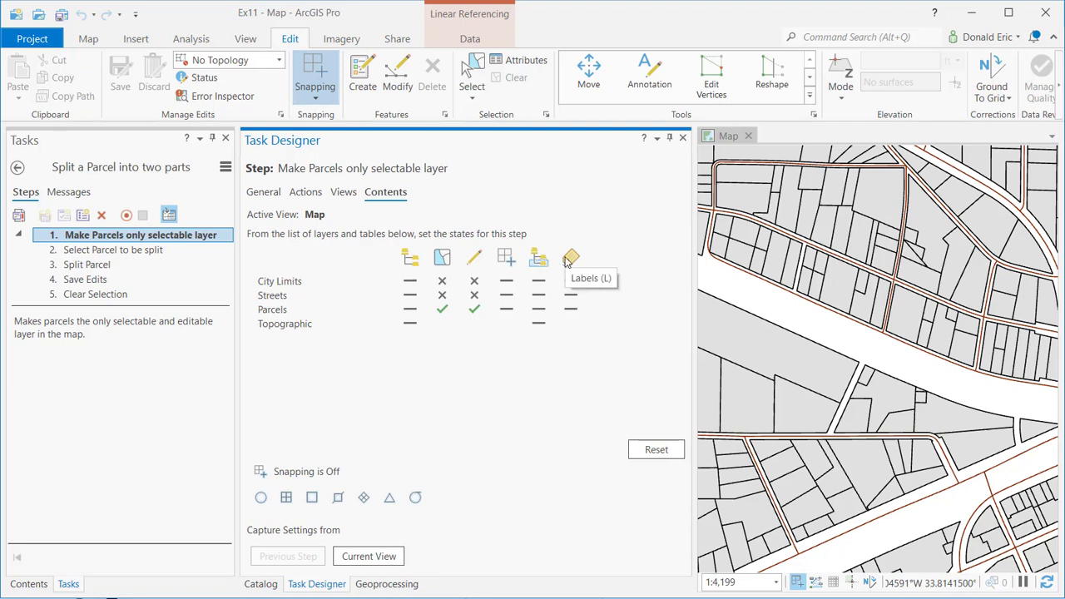
Cycle the City Limits visibility state and the Streets snapping state through their options and back to no action.
click(416, 284)
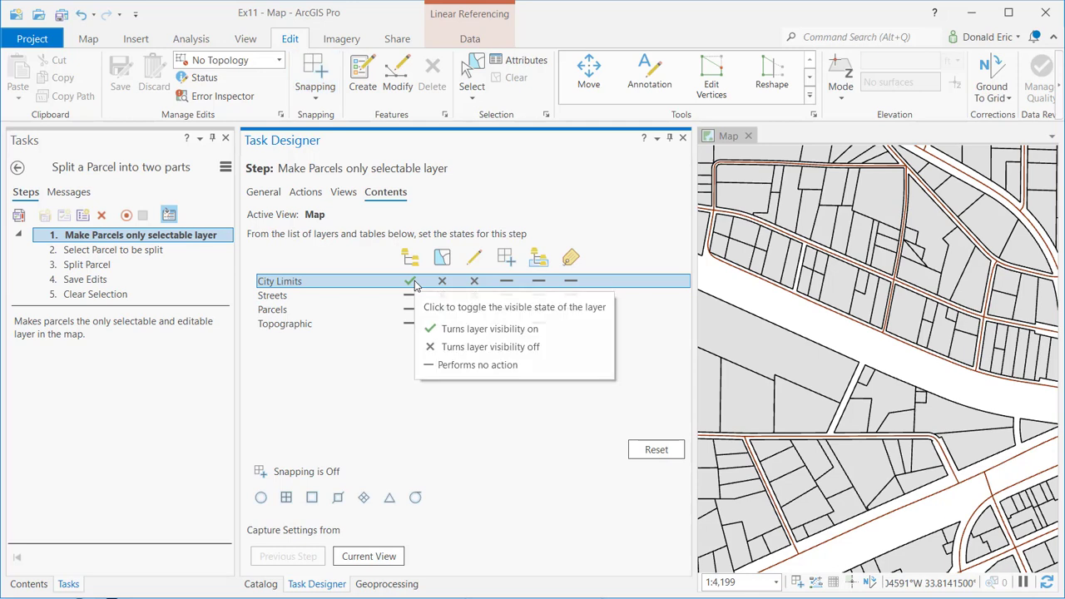
click(415, 283)
click(415, 284)
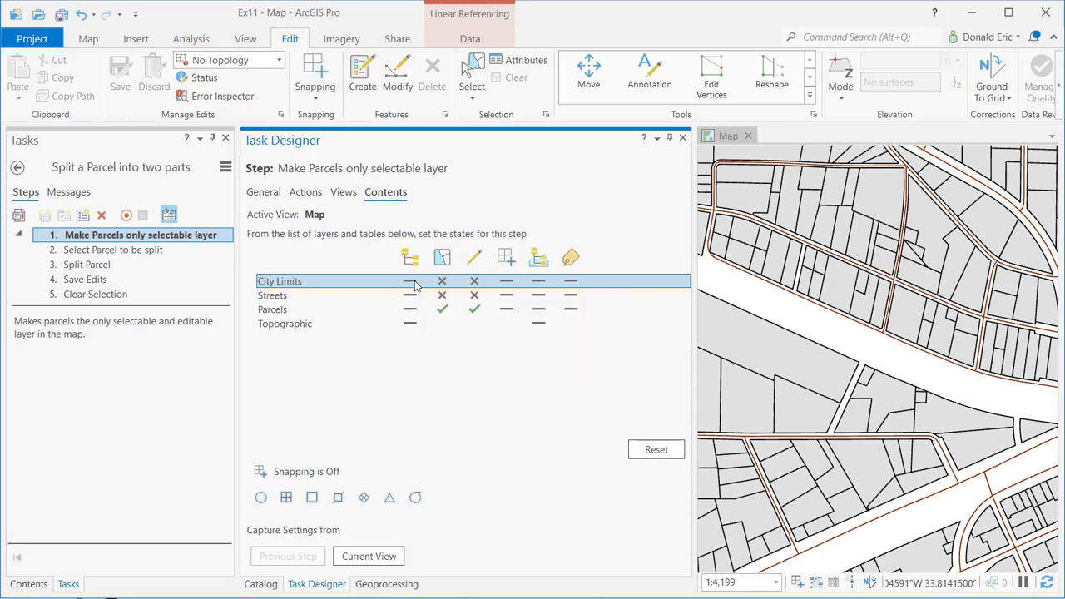
click(416, 284)
click(415, 283)
click(415, 284)
click(510, 297)
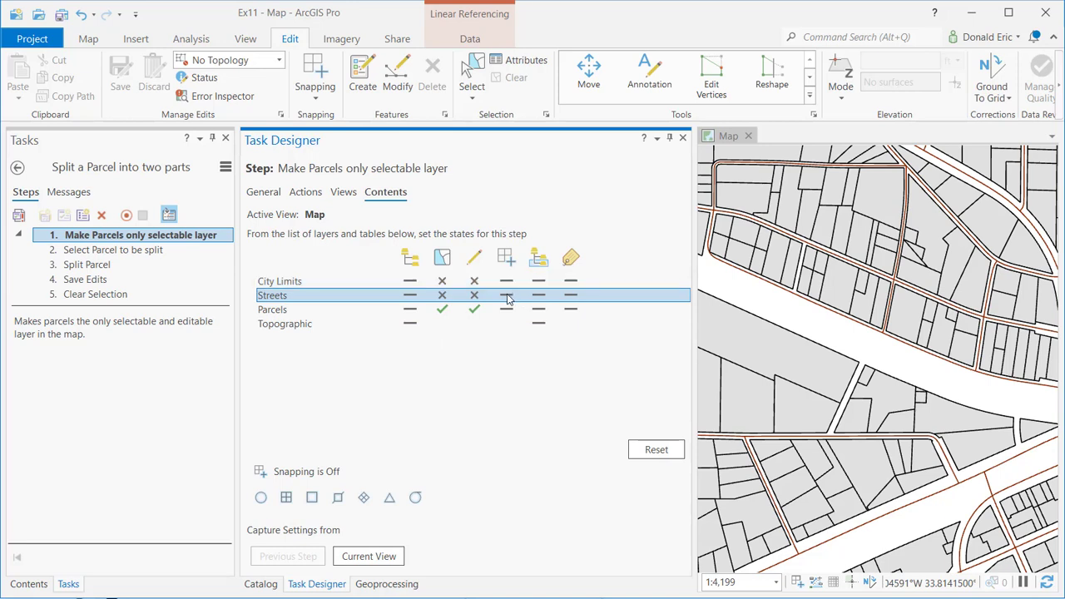
click(507, 297)
click(507, 297)
Examine the general settings of the Select Parcel to be split step, including its instructions, run/proceed instructions and behavior.
click(265, 194)
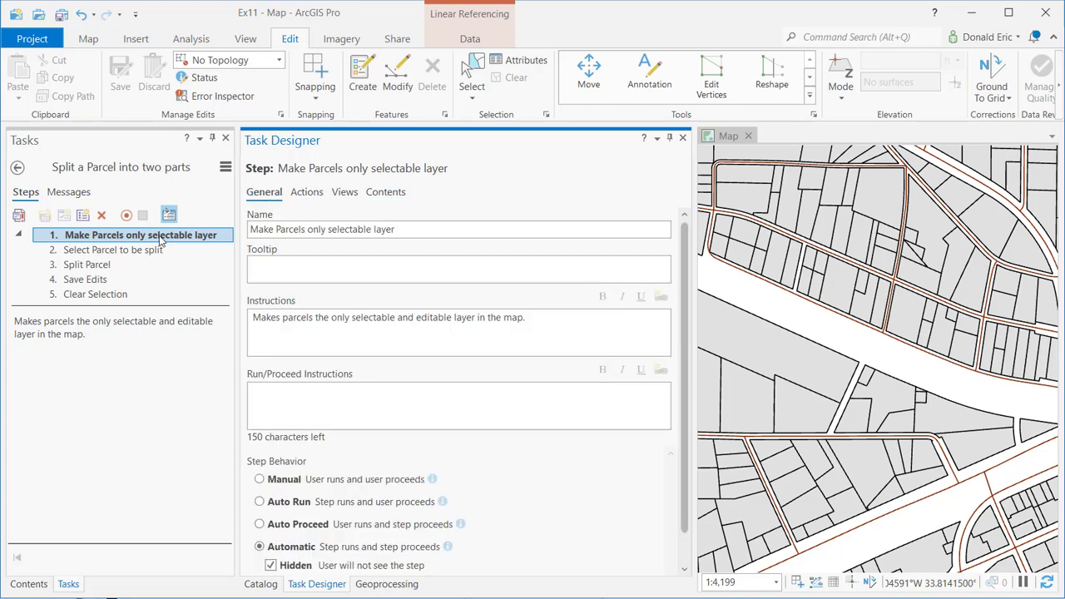
click(125, 251)
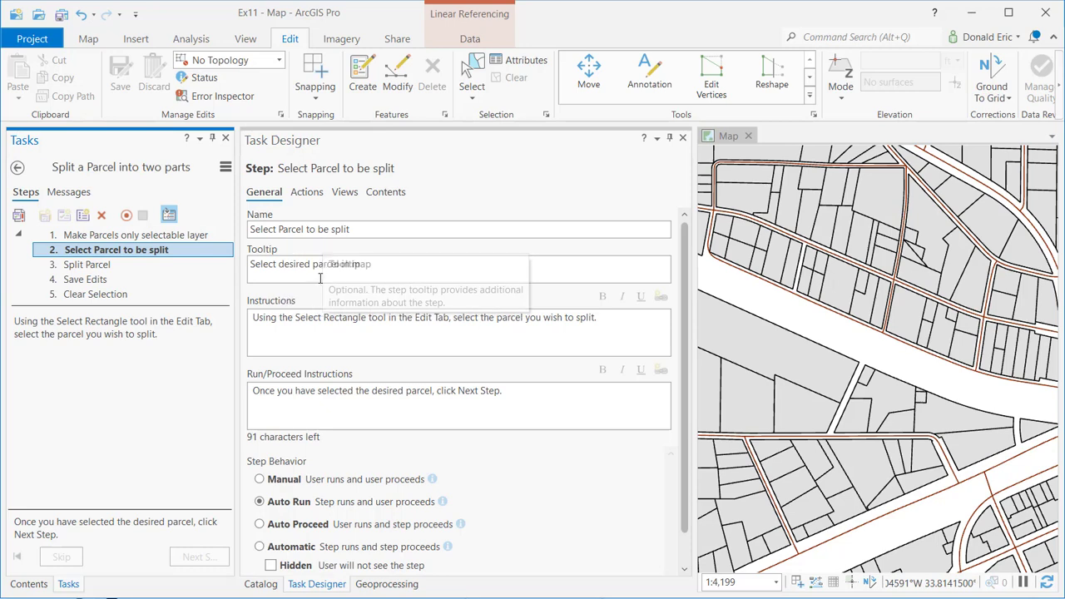
triple_click(302, 323)
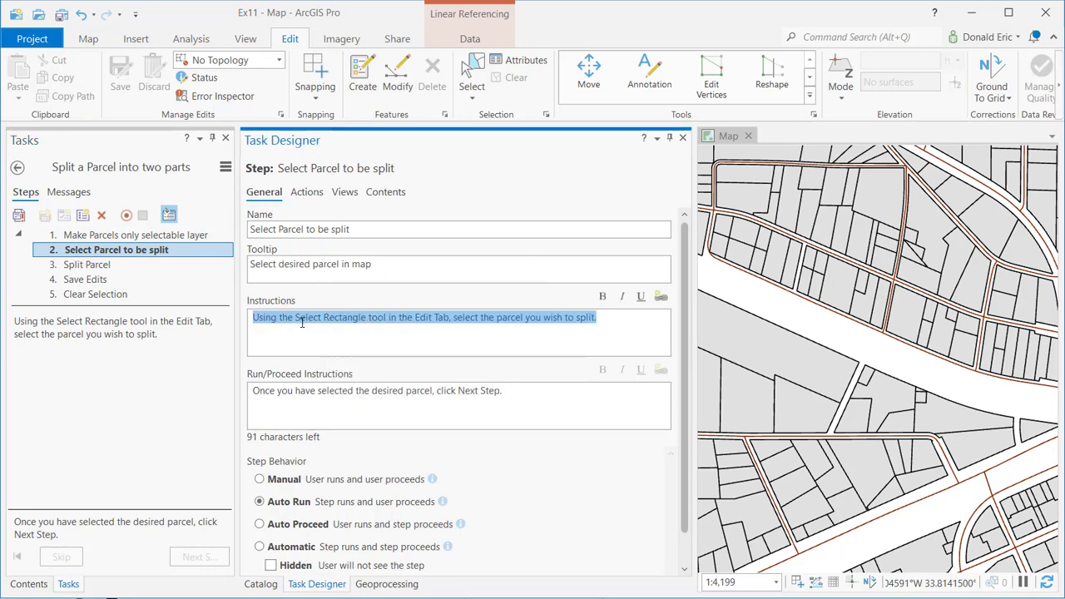
triple_click(339, 391)
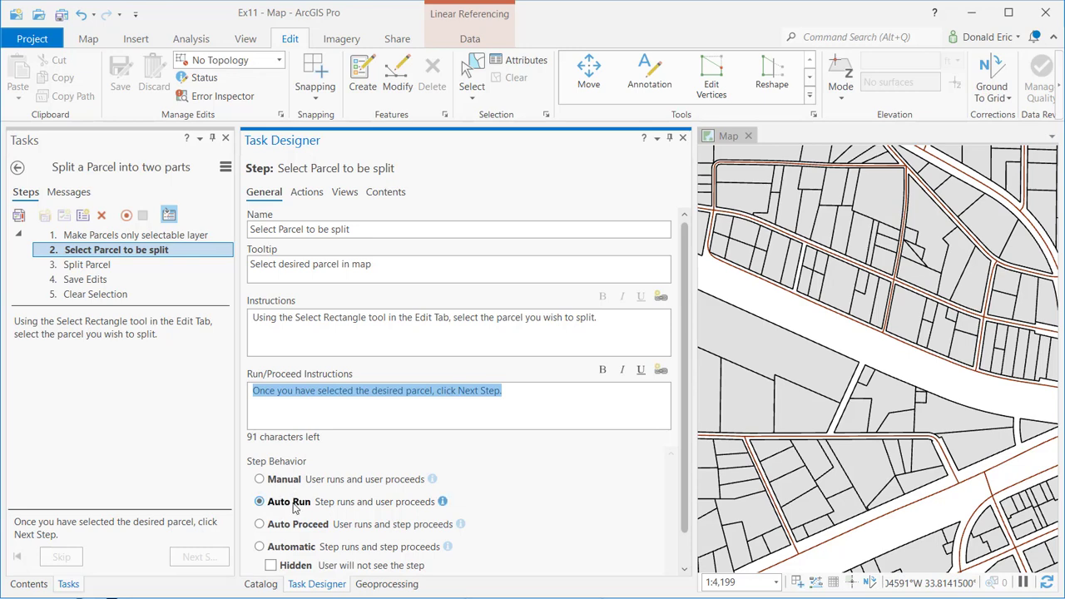
Record the Polygon selection tool as the command of the Select Parcel to be split step, then record the Rectangle selection tool again.
click(305, 193)
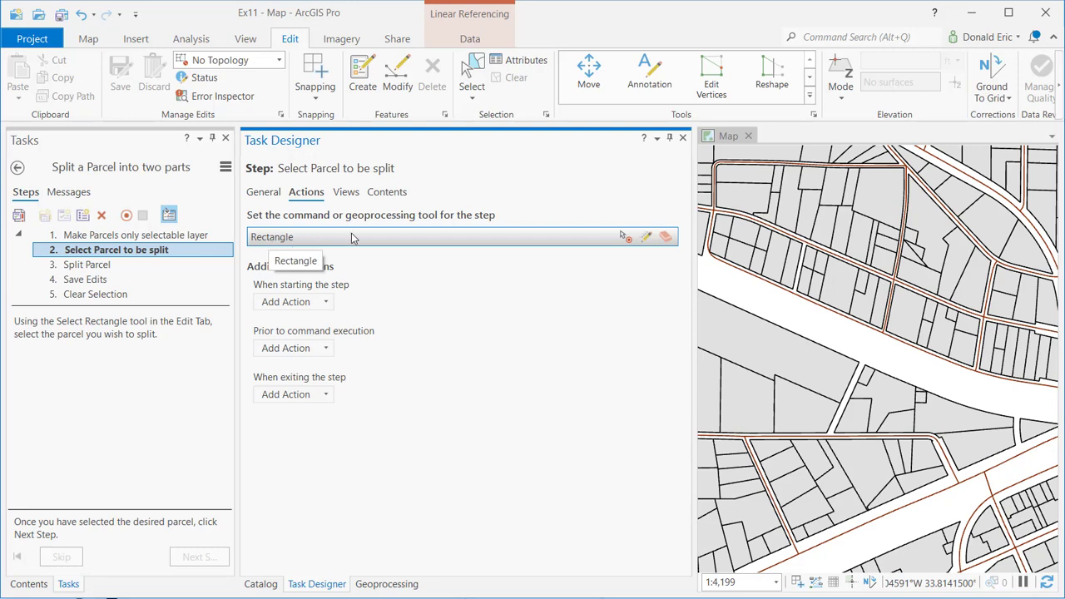
click(626, 237)
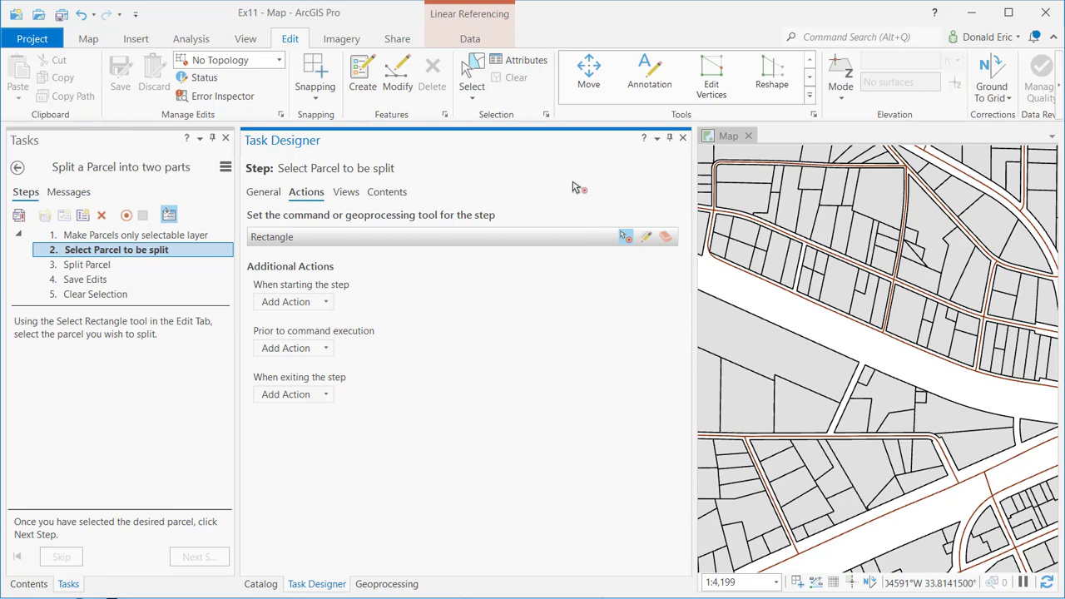
click(471, 100)
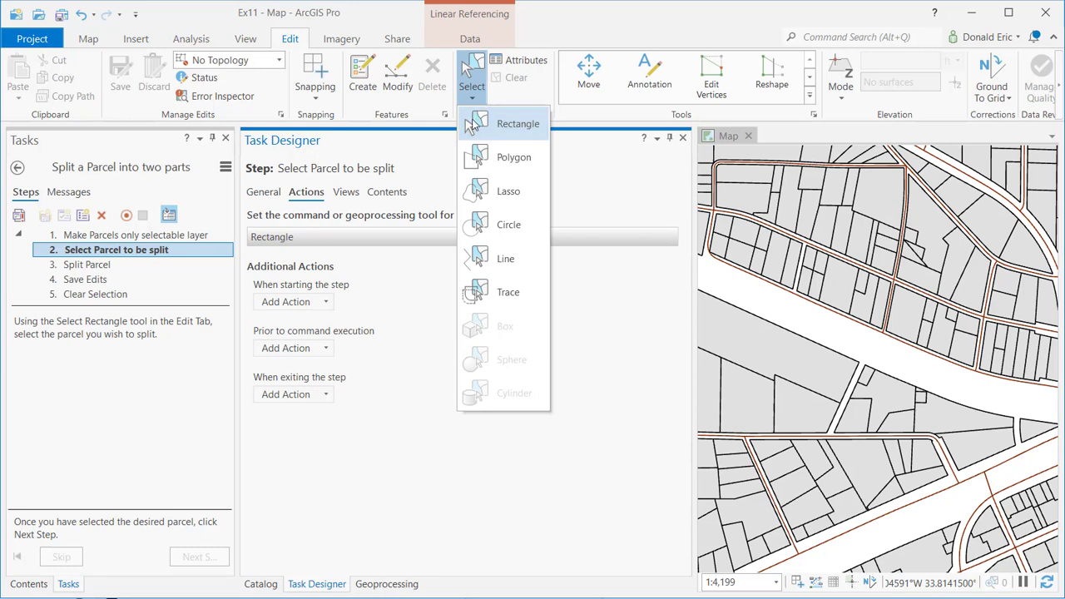
click(502, 162)
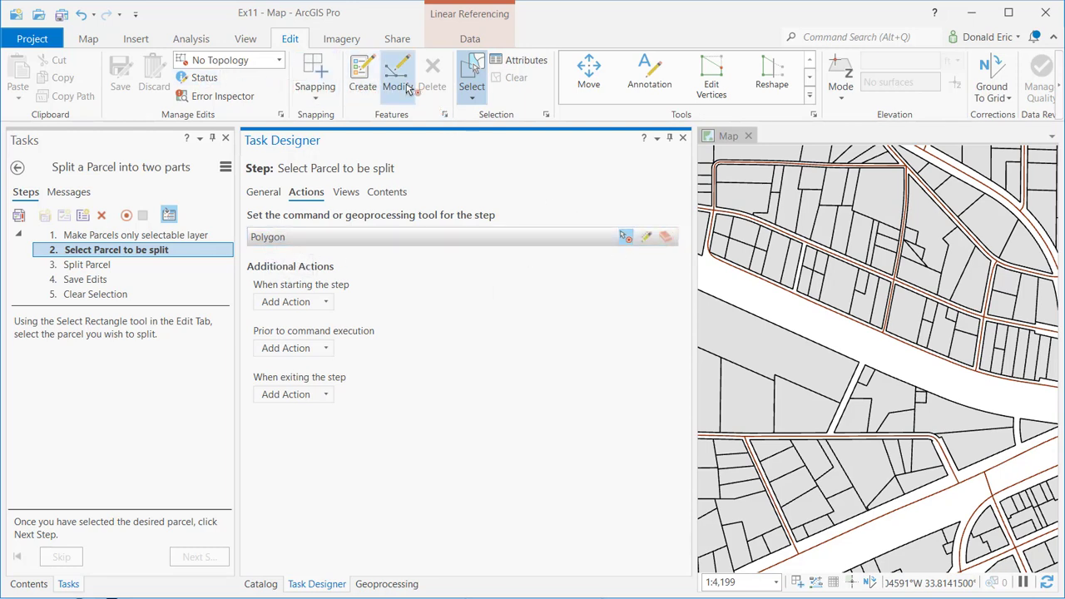
click(473, 97)
click(467, 121)
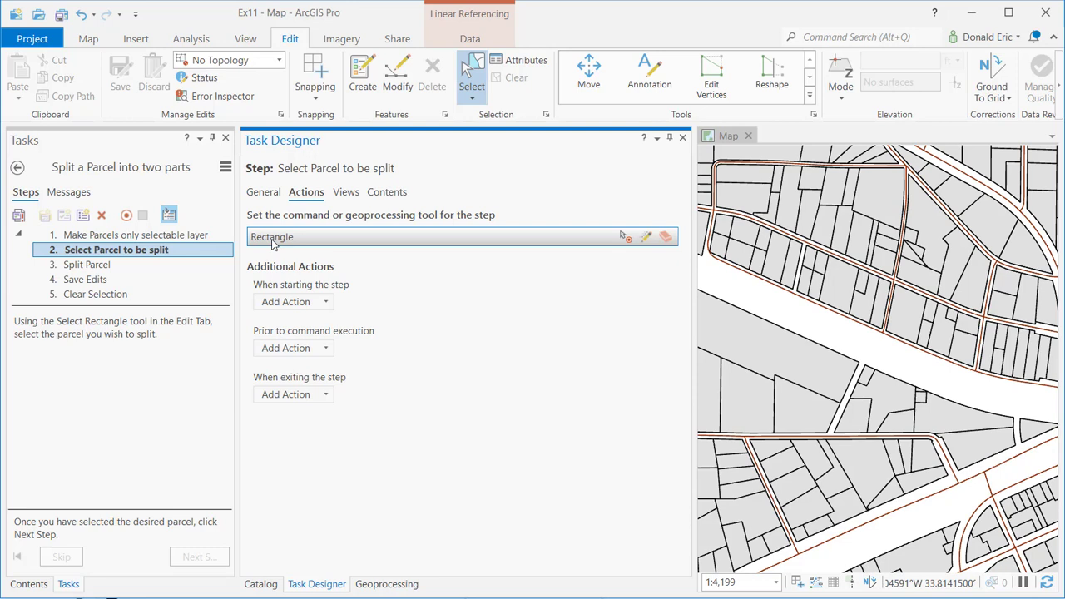
Try switching the step's command type to Geoprocessing Tool, browse the available tools, and cancel the tool choice.
click(646, 239)
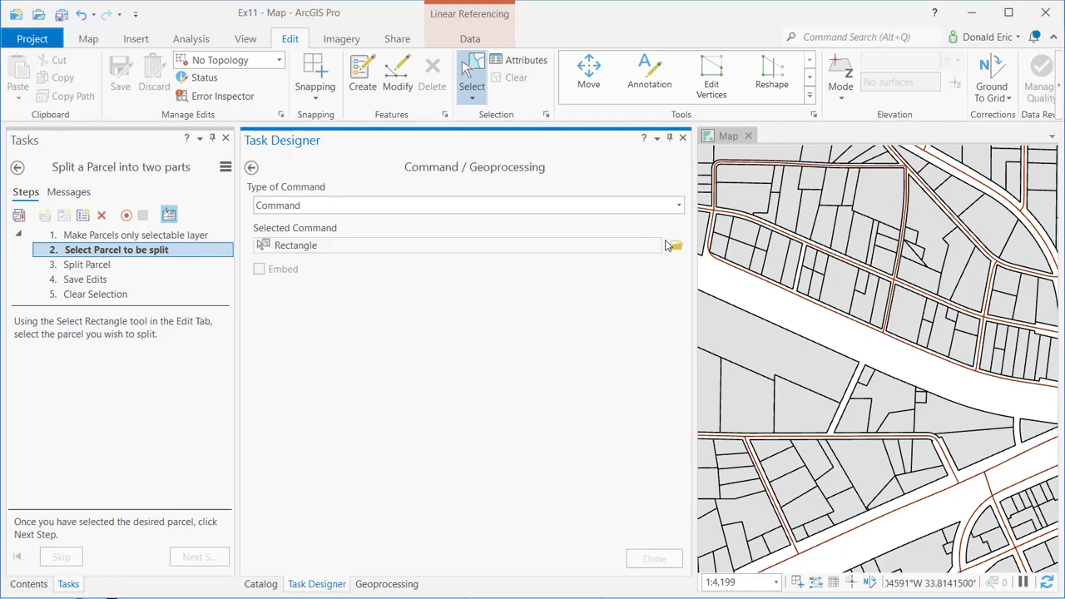
click(678, 206)
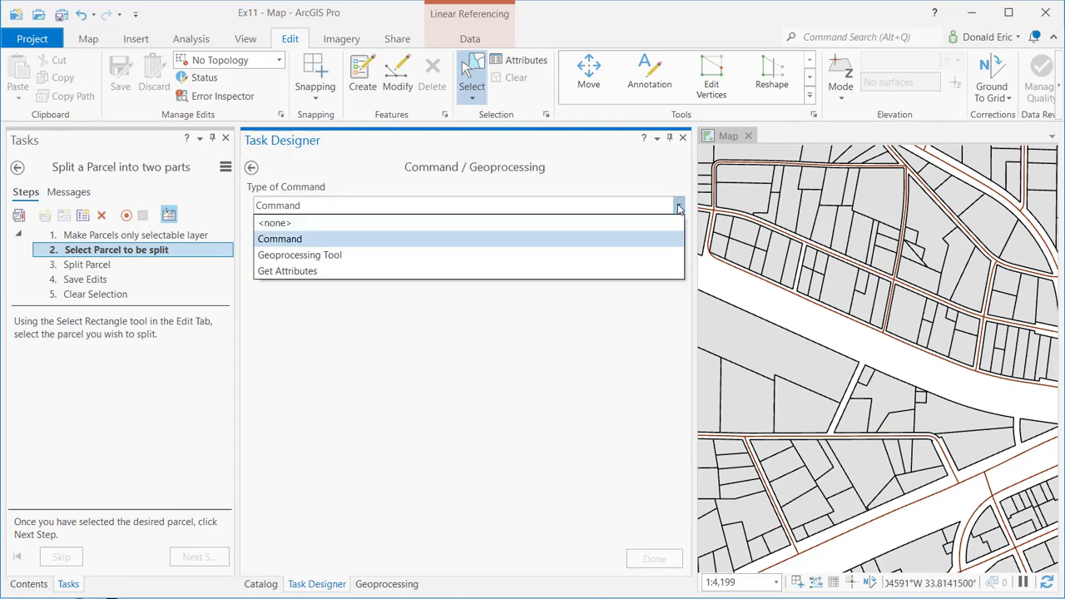
click(484, 255)
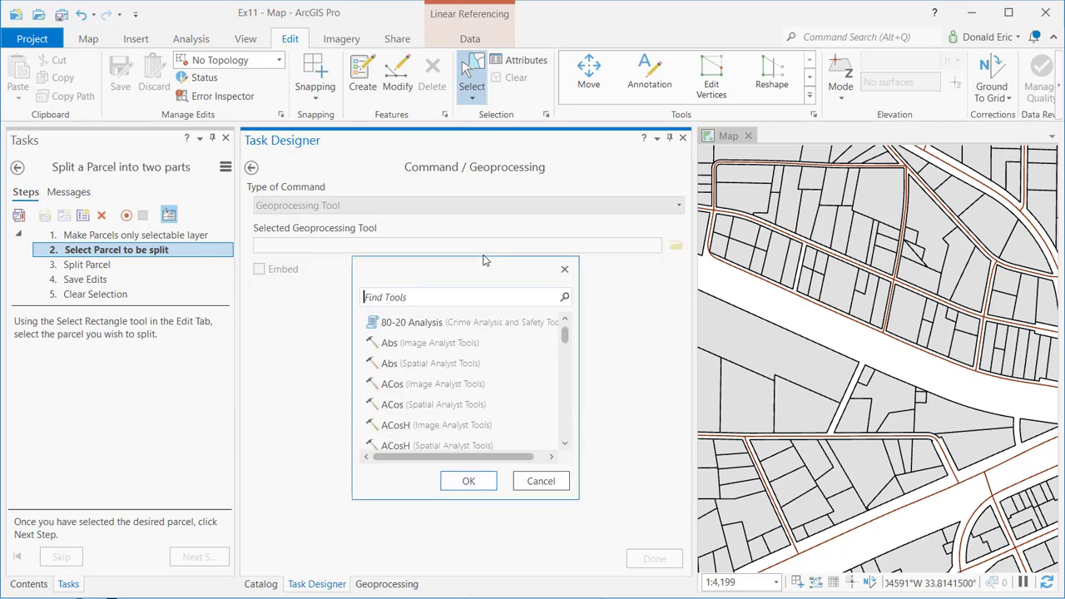
mouse_move(566, 340)
mouse_down()
mouse_move(566, 383)
mouse_move(566, 327)
mouse_up()
click(541, 481)
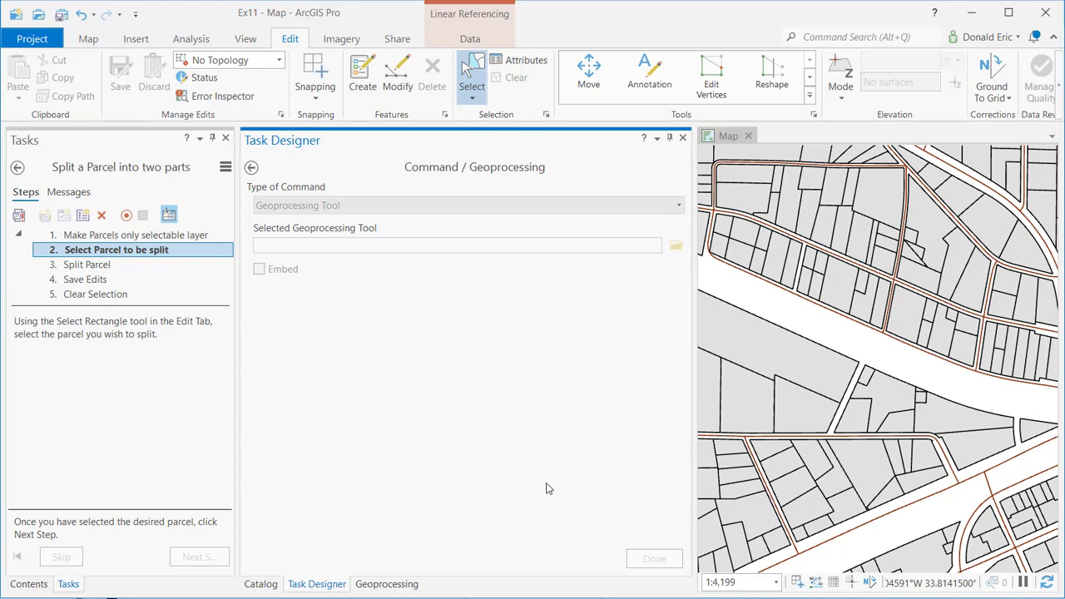
Switch to the Split Parcel step, applying the uncommitted command changes, and examine the settings of its embedded Split command.
click(93, 266)
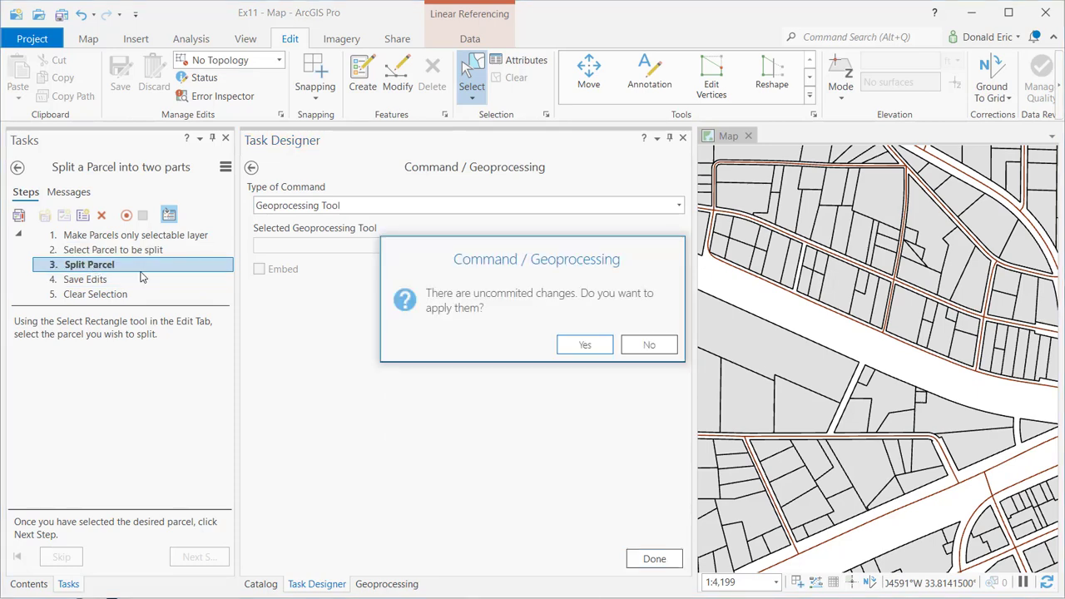
click(587, 345)
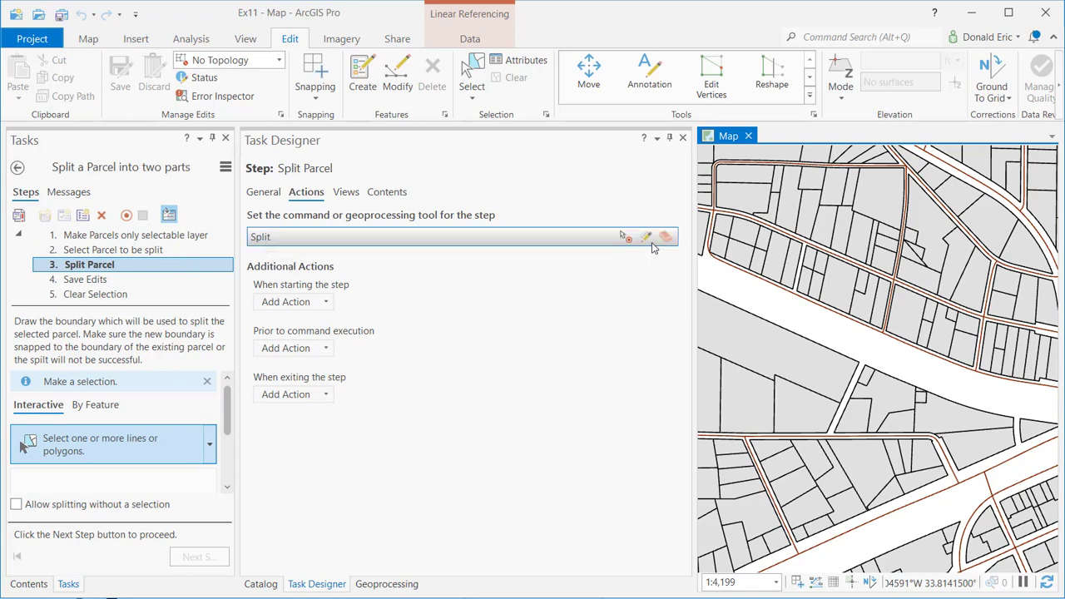
click(651, 242)
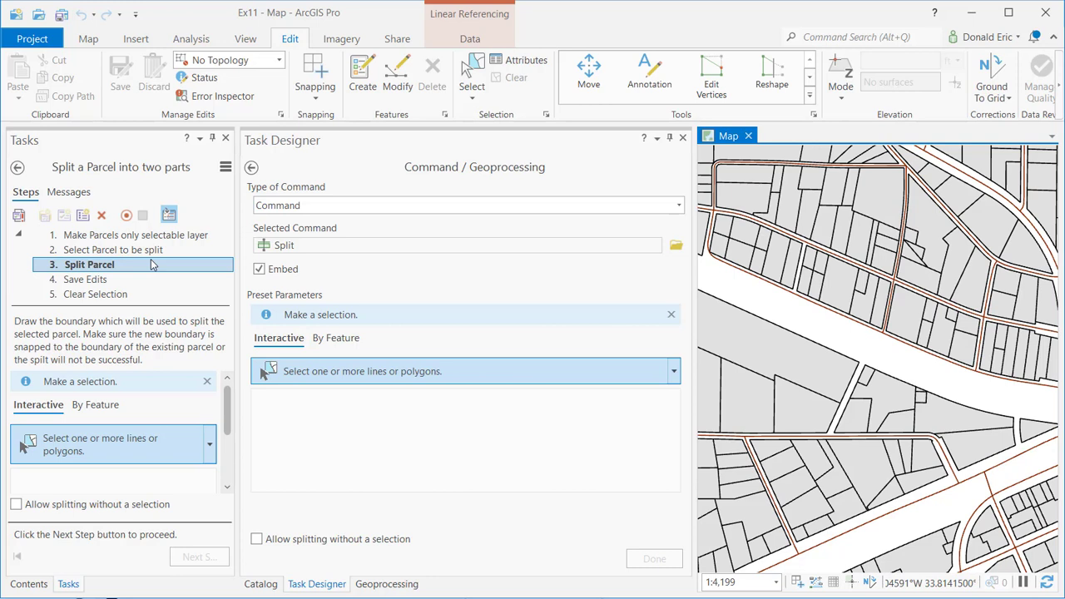
click(253, 169)
click(252, 169)
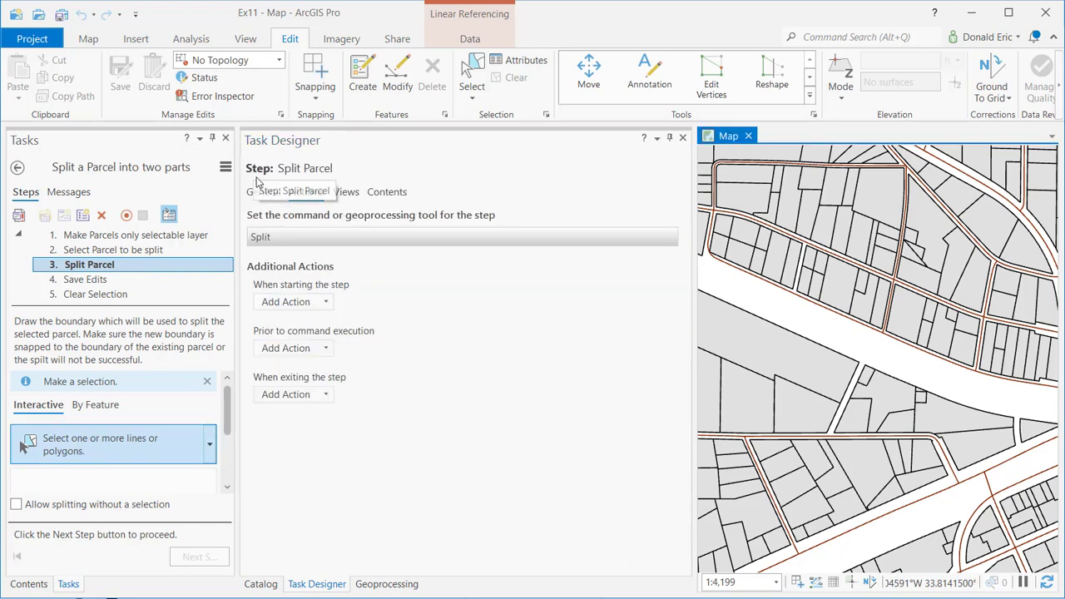
Examine the active view and the layer states in the contents settings of the Select Parcel to be split step.
click(117, 252)
click(346, 197)
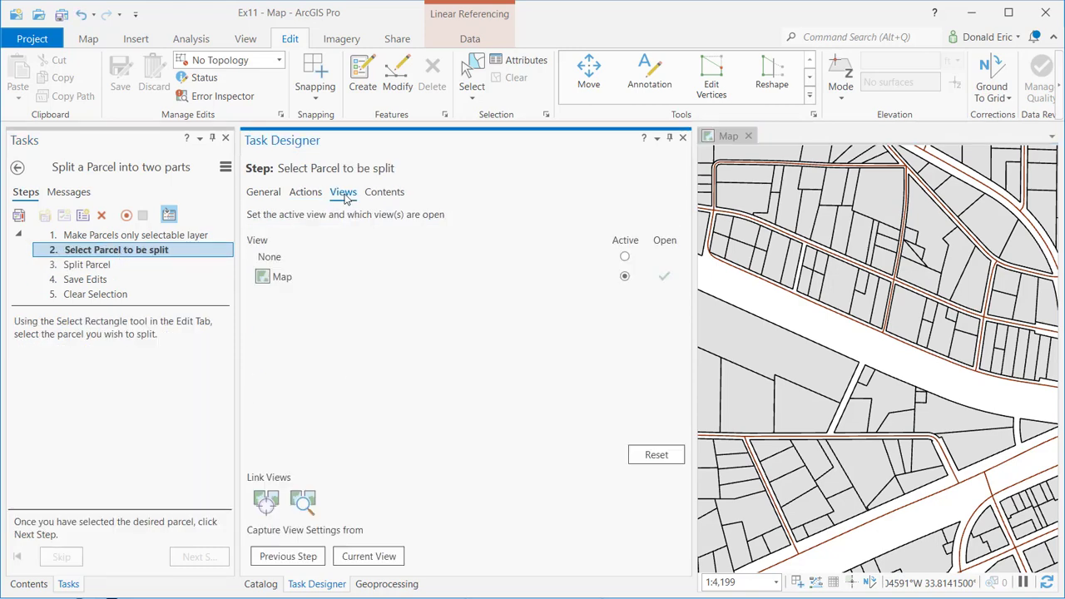
click(388, 198)
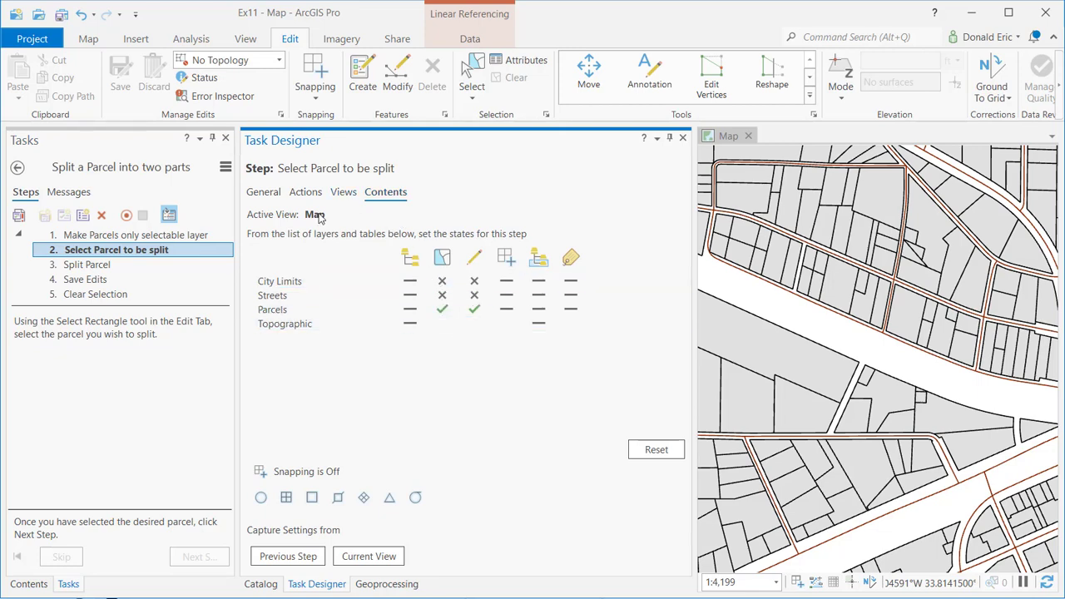
Examine the contents and general settings of the Save Edits step, including its instructions and step behavior.
click(114, 264)
click(108, 281)
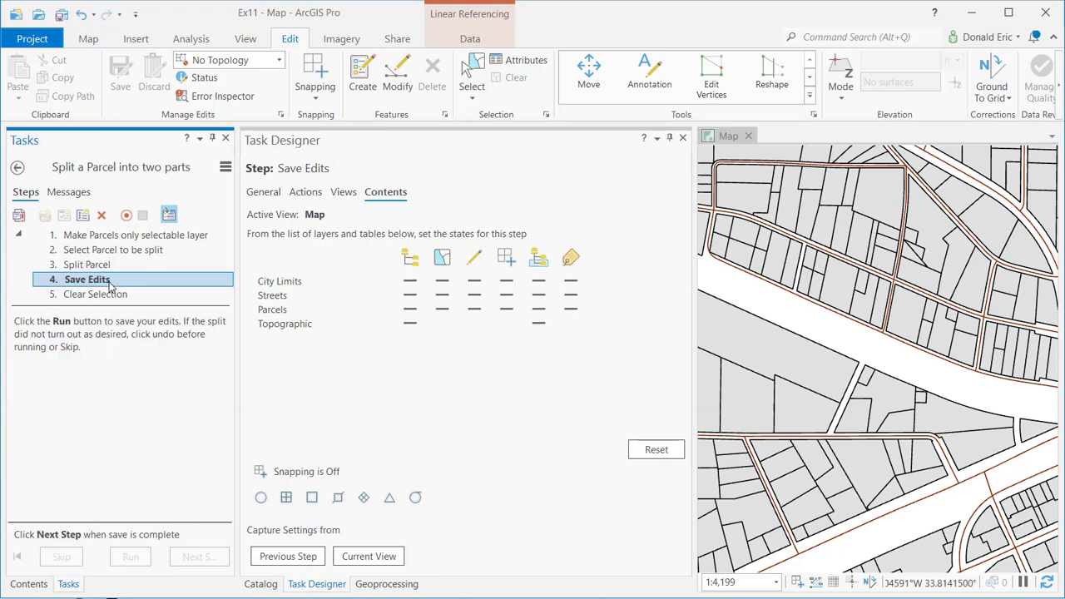
click(267, 195)
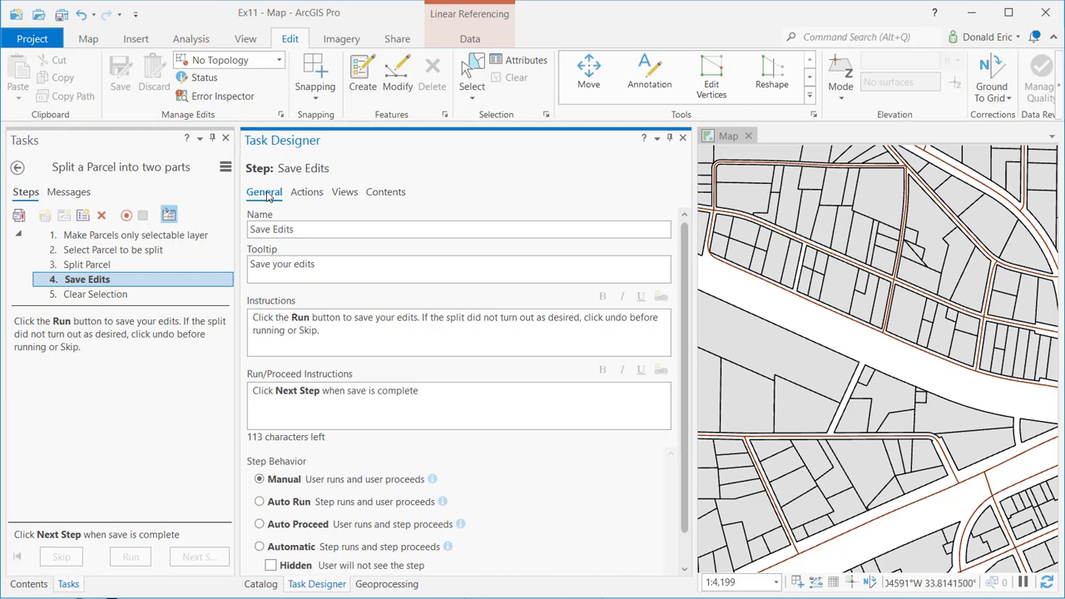